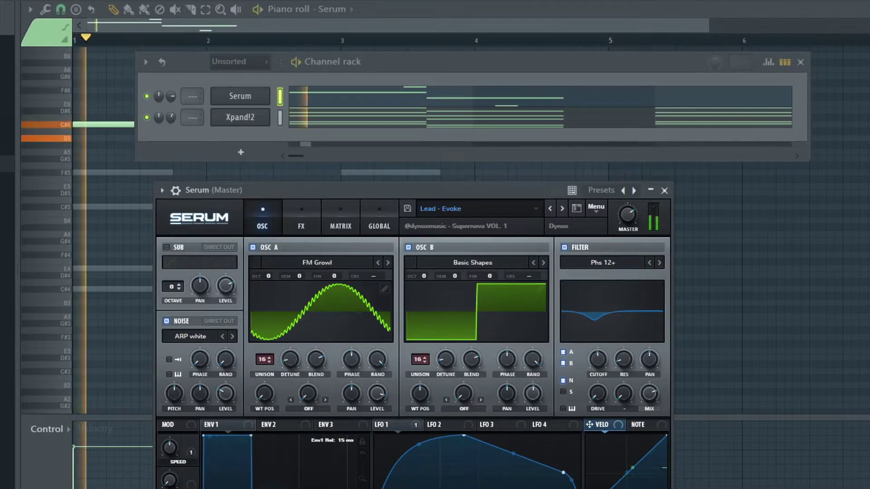
click(104, 198)
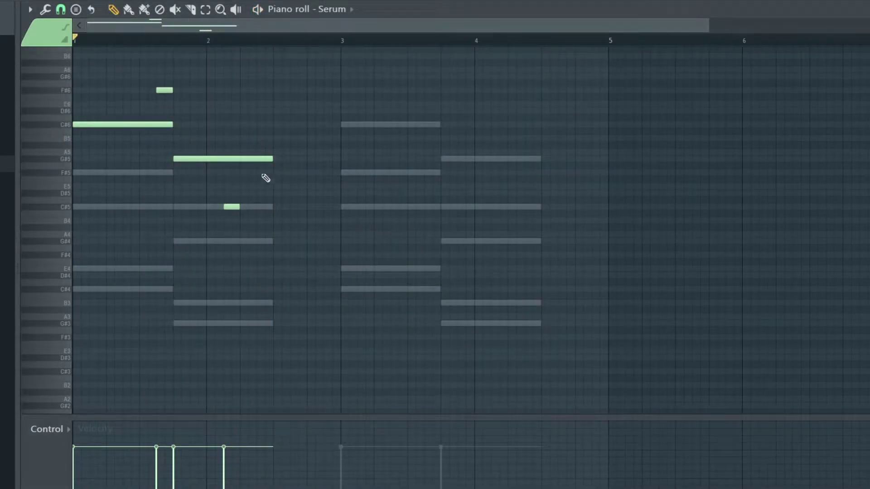
In the Serum melody, extend the bar 2 C#5 note to the phrase end and replace bars 3–4 with a copy of bars 1–2
key(space)
drag(240, 207, 273, 206)
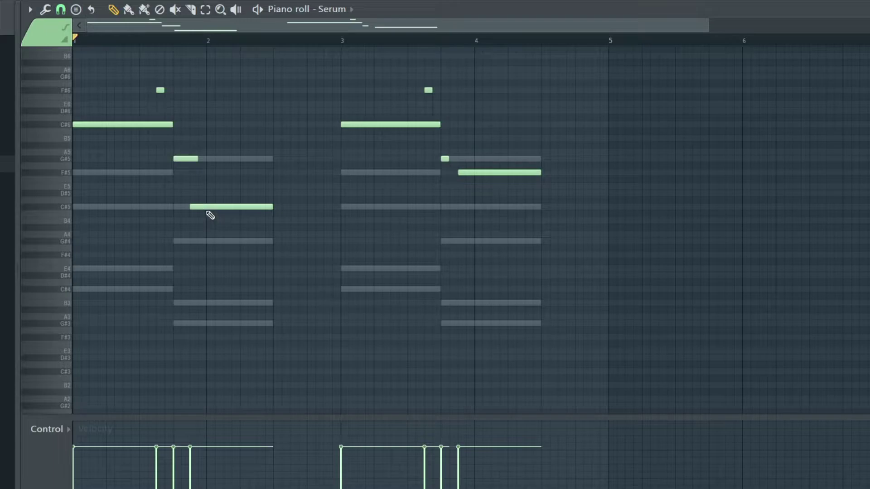
drag(590, 208, 339, 56)
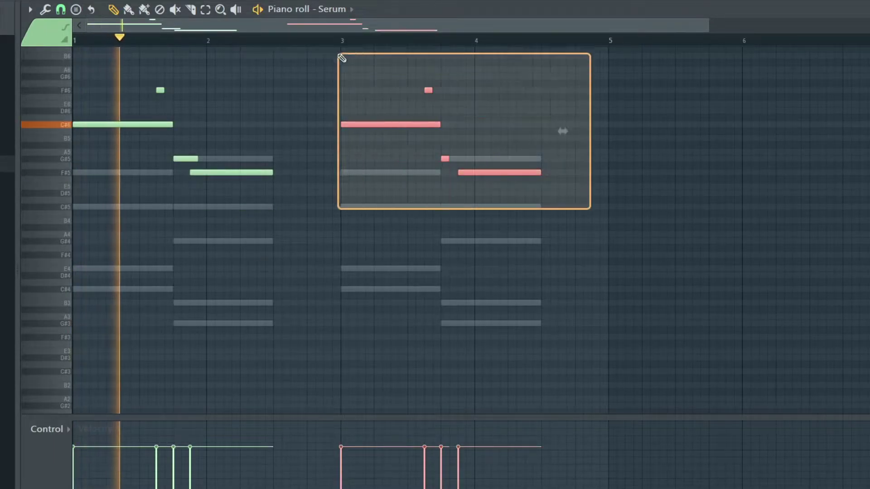
key(Delete)
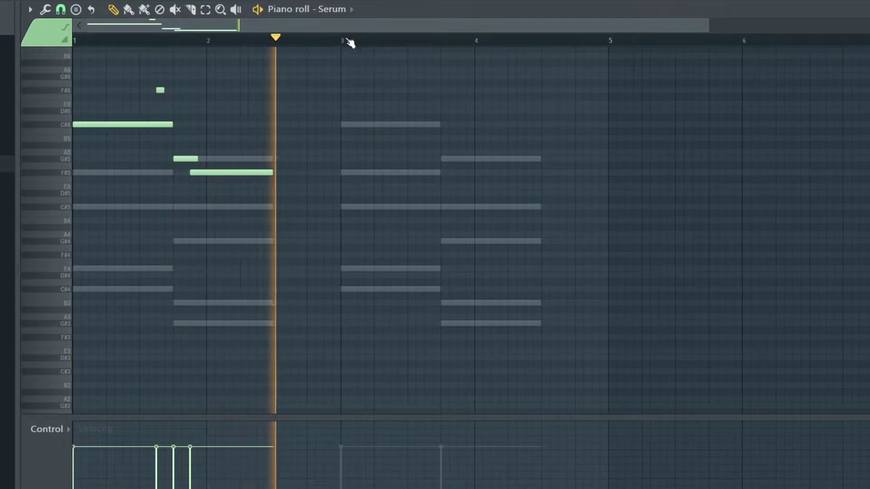
drag(350, 42, 27, 141)
key(ctrl+b)
key(ctrl+d)
Repeat the Serum #2 pattern from bars 1–2 in bars 3–4 and lower the phrase's last note to B5
key(F6)
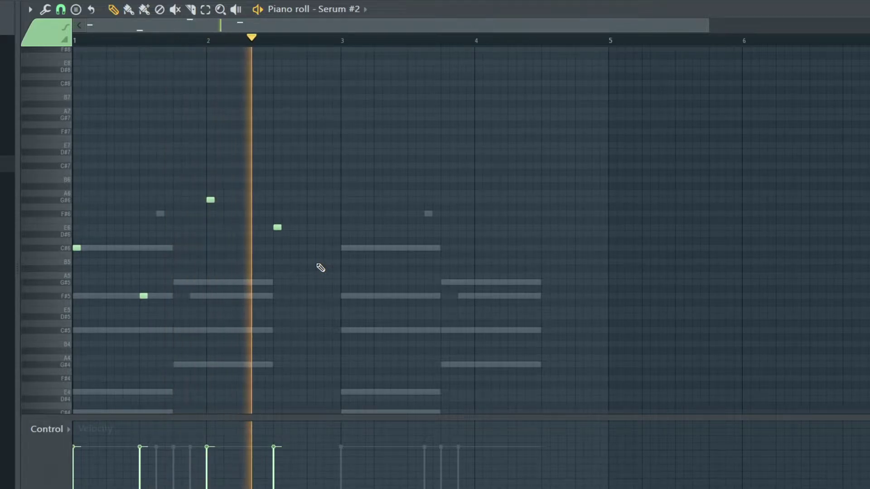
drag(343, 40, 74, 40)
key(ctrl+b)
key(ctrl+d)
key(space)
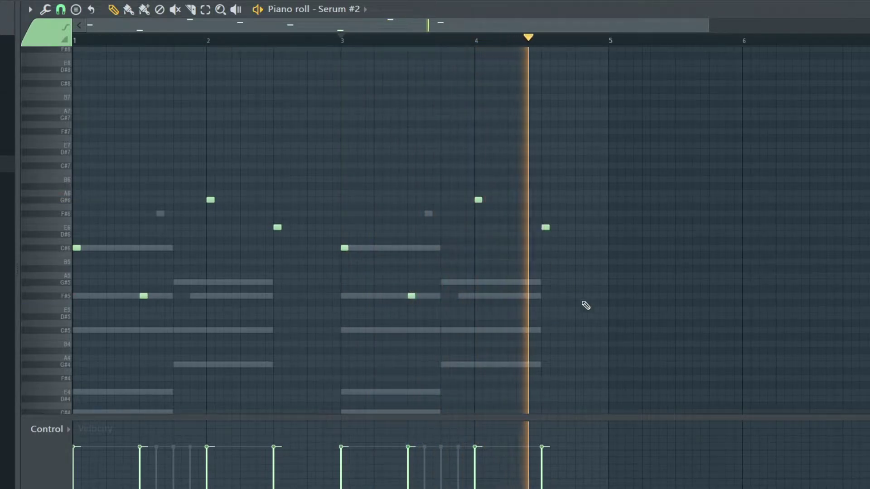
drag(277, 227, 278, 258)
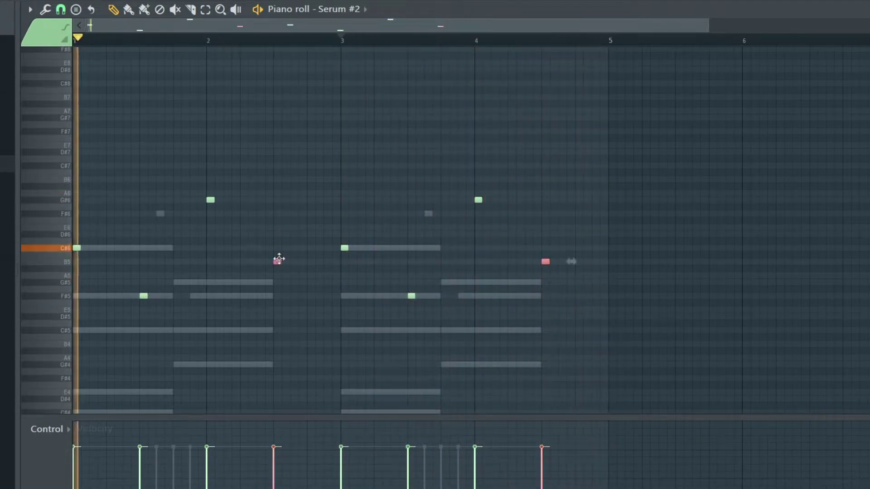
key(ctrl+d)
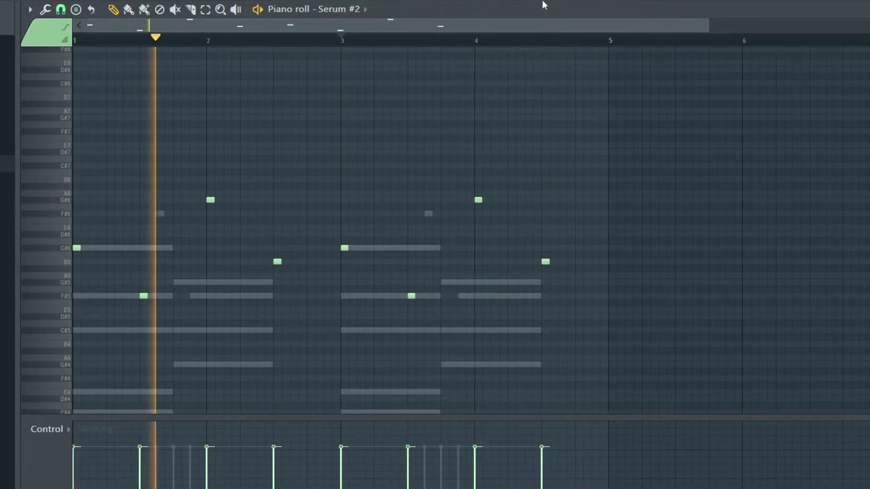
Transpose the Xpand!2, Serum, Serum #2 and Serum #3 channels down two semitones
key(F6)
key(alt+Down)
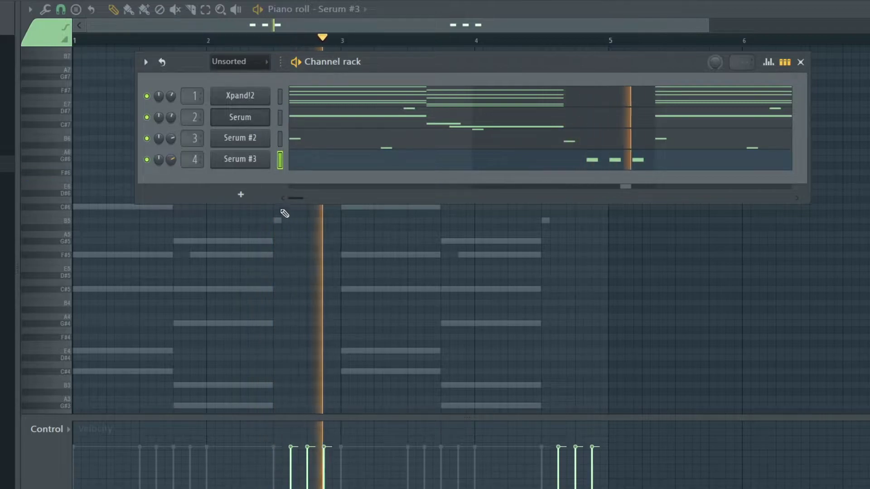
key(F6)
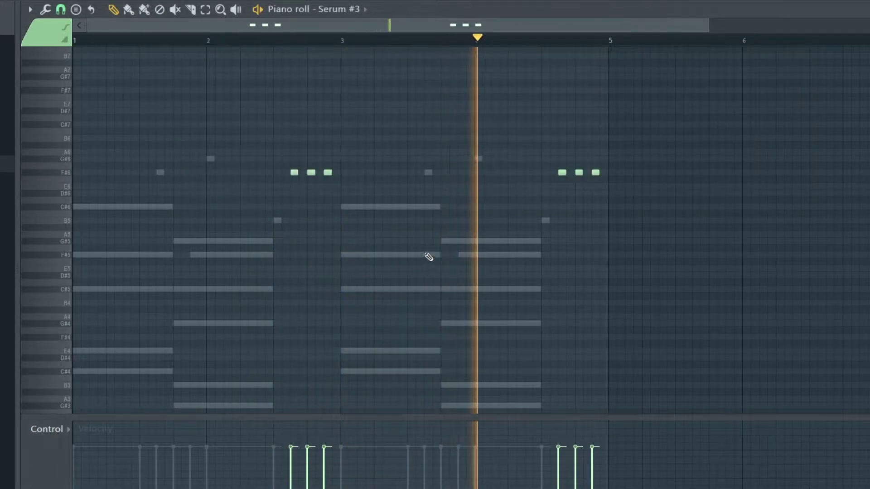
key(F6)
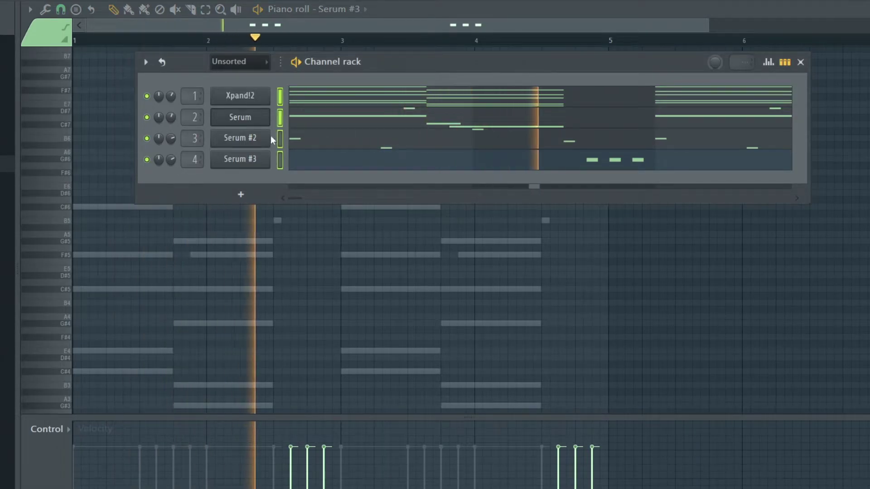
click(146, 62)
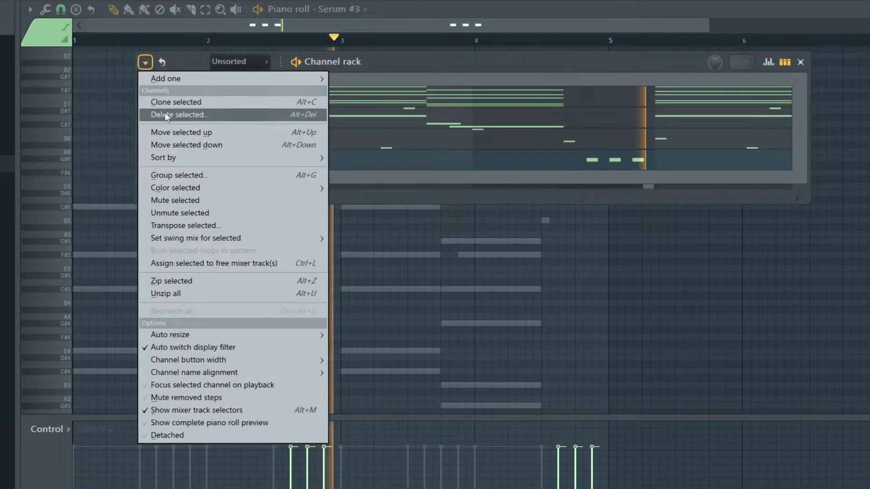
click(216, 223)
key(Return)
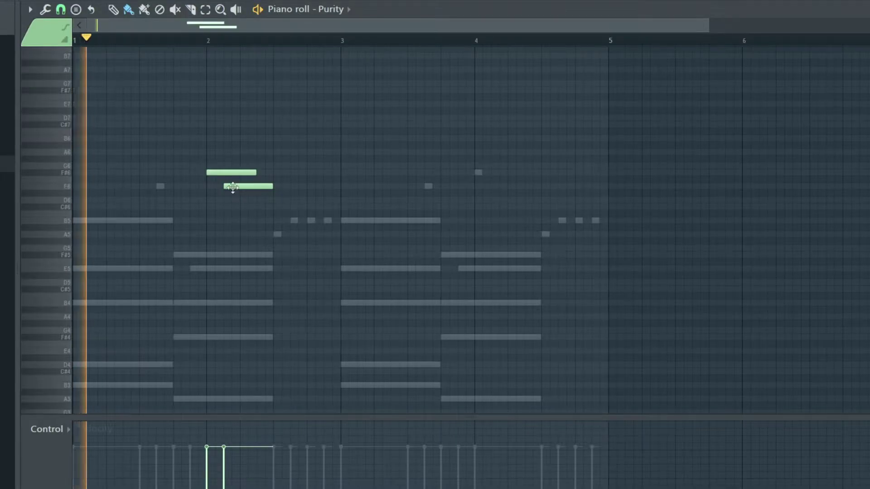
Try different pitches for the second overlapping Purity note in bar 2, including G6 and A6, and play back the result
drag(246, 205, 245, 200)
key(space)
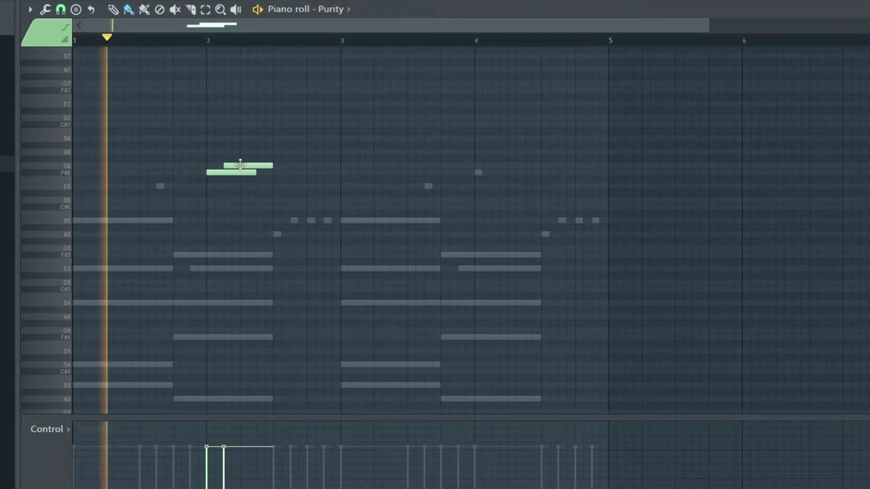
drag(247, 165, 247, 152)
key(space)
click(250, 192)
key(space)
click(244, 208)
drag(327, 248, 326, 258)
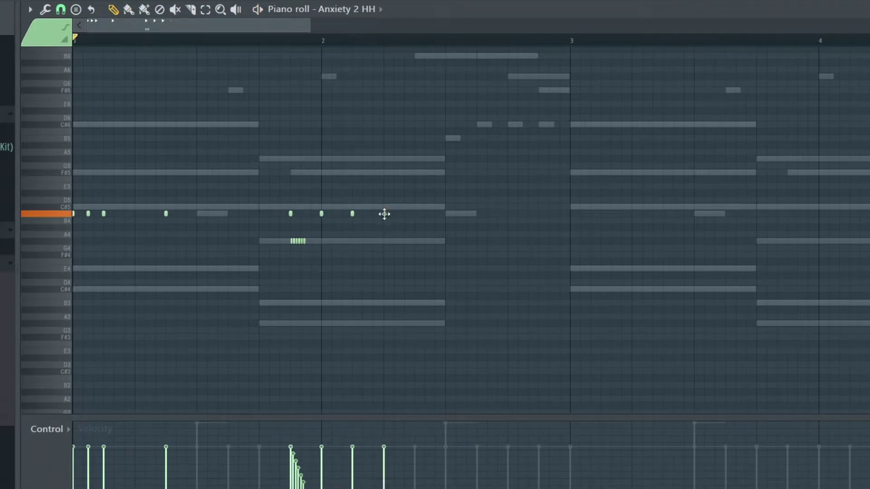
Set the piano roll snap to Cell for the Anxiety 2 HH pattern
click(60, 9)
click(75, 55)
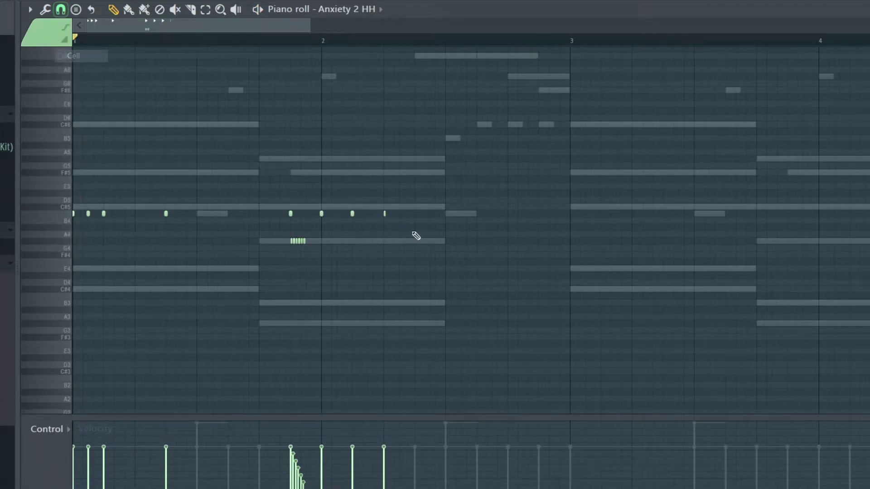
click(369, 214)
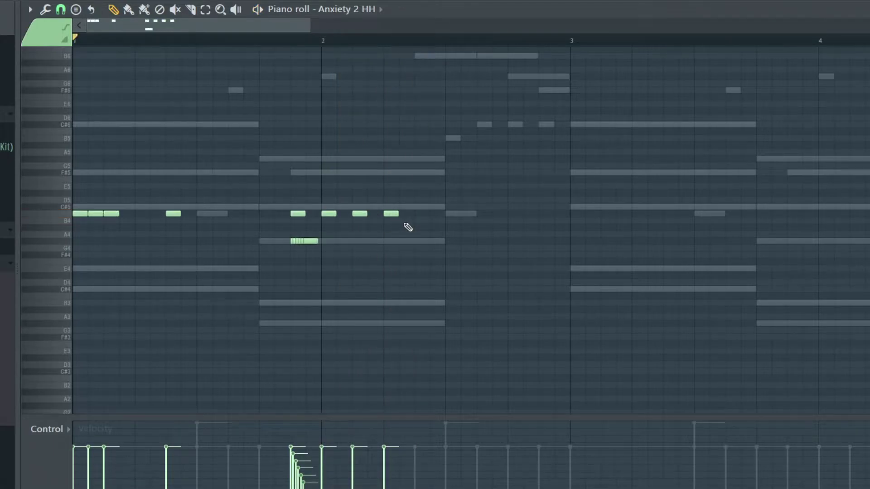
Place the last C5 hi-hat hit of bar 2 on the seventh sixteenth and play the pattern back
key(space)
key(space)
key(space)
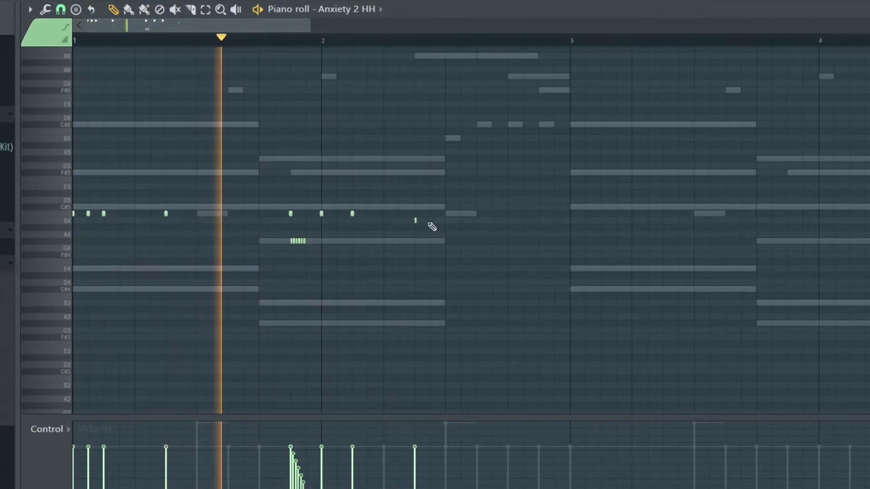
click(414, 214)
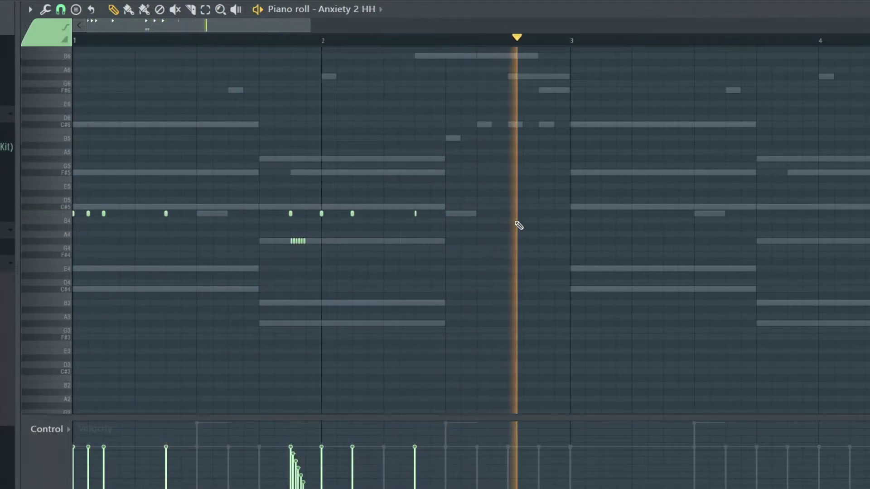
key(space)
Reposition the fourth C5 hi-hat hit of bar 1 to the seventh sixteenth and delete the trial hit before it
scroll(519, 225, down, 3)
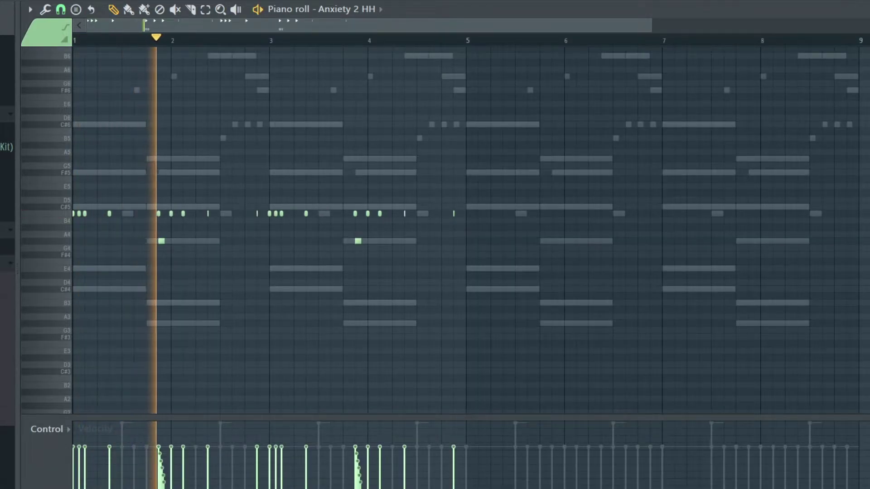
key(space)
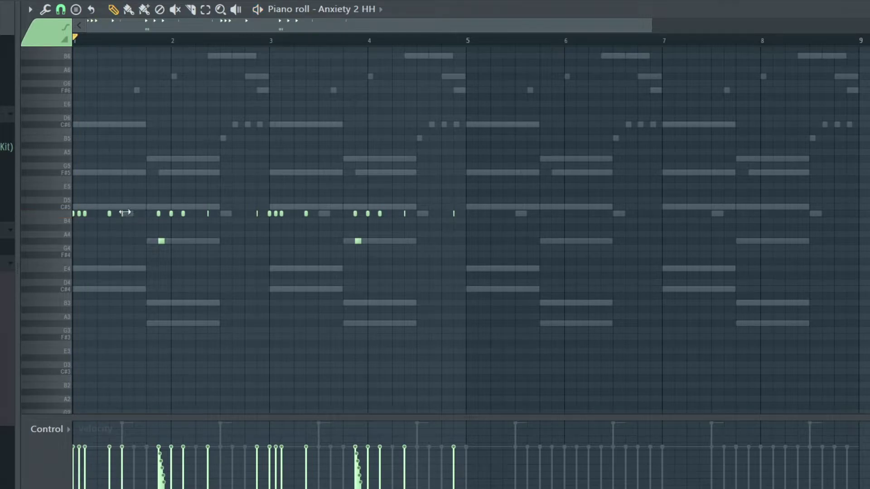
key(space)
key(space)
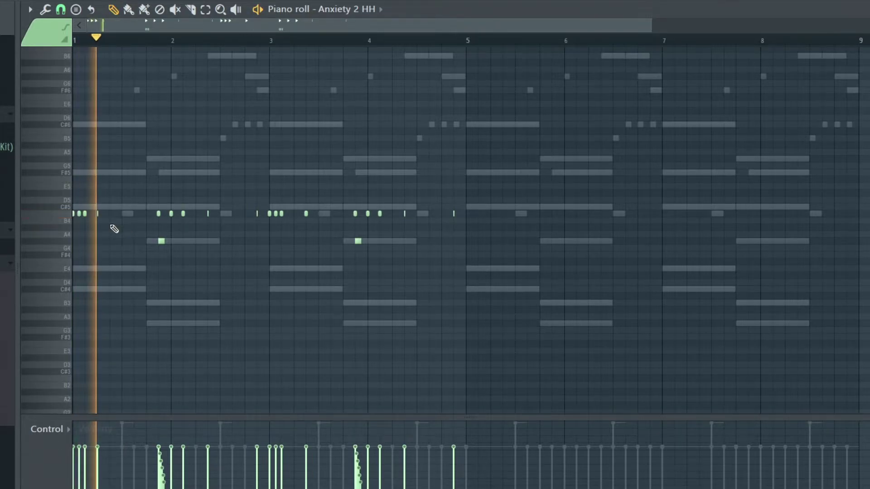
click(112, 214)
key(space)
key(space)
right_click(98, 215)
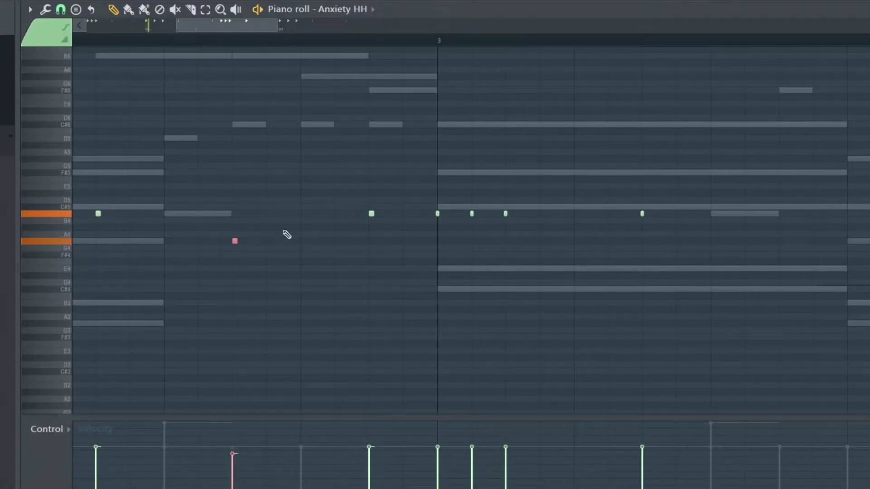
Add a second G#4 hi-hat hit in the second half of bar 2 and repeat the pair in bar 4
click(274, 241)
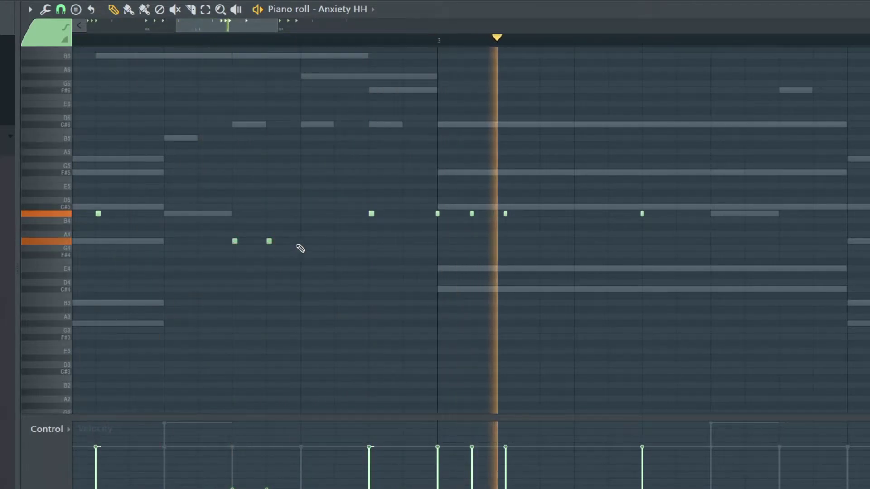
scroll(291, 250, down, 3)
scroll(290, 251, down, 2)
drag(295, 252, 532, 243)
key(space)
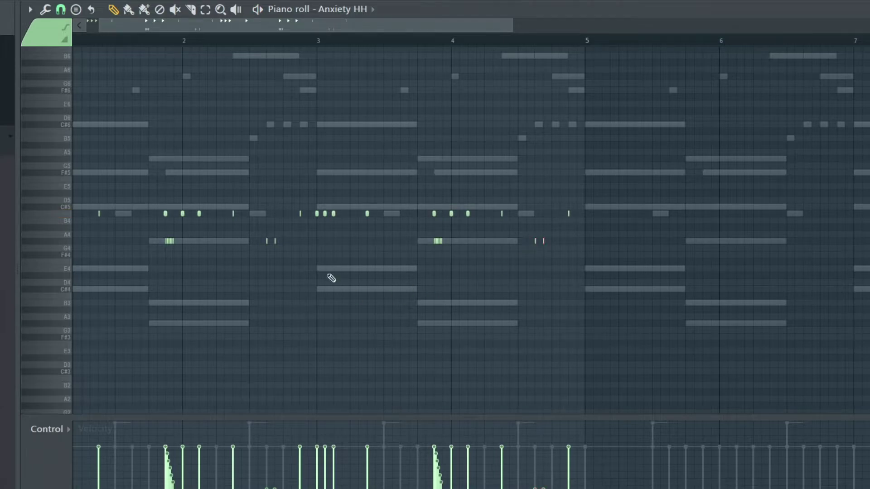
Add C5 hi-hat hits on the 11th and 13th sixteenths of bars 2 and 4 and delete the ones on the 15th
key(space)
click(266, 213)
click(283, 213)
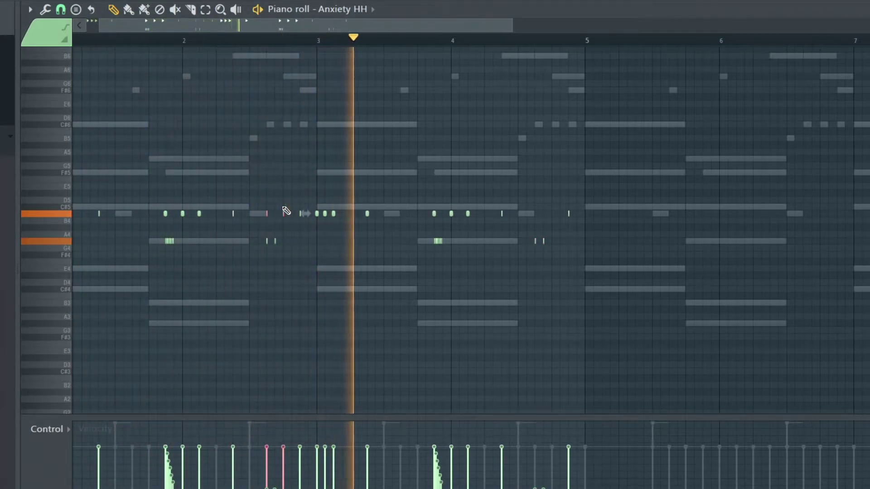
click(535, 213)
click(553, 213)
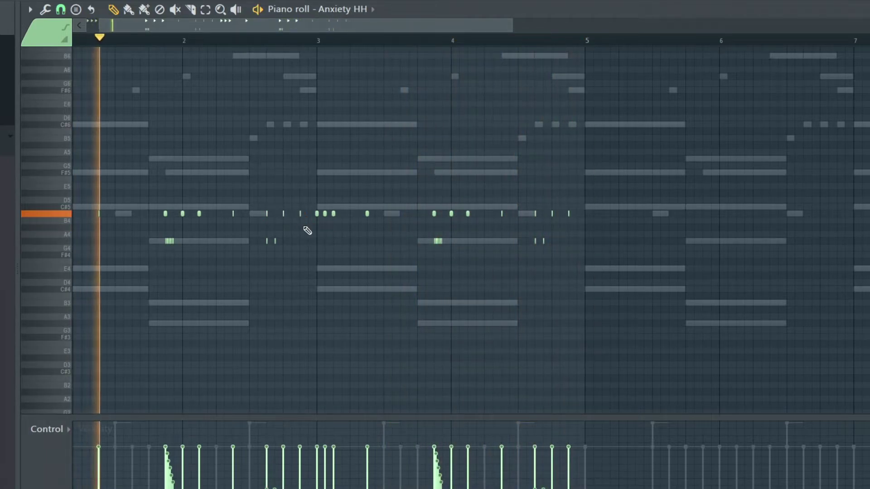
right_click(301, 213)
right_click(569, 213)
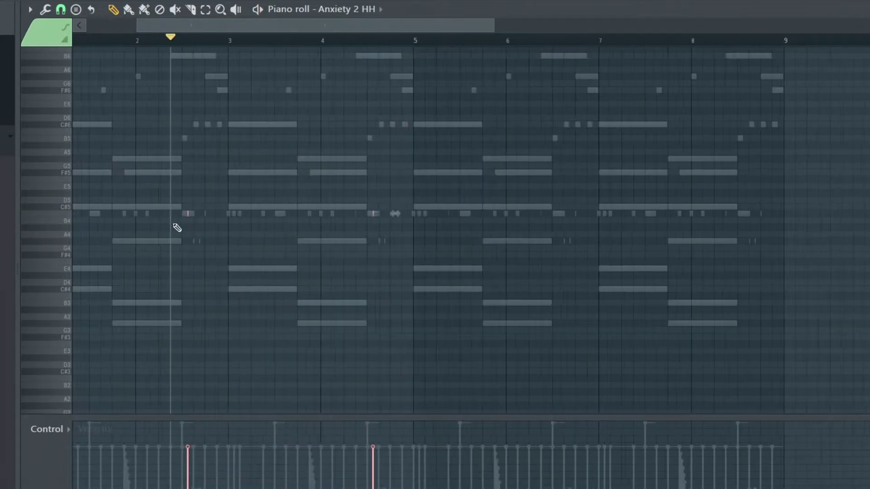
Repeat the four-bar hi-hat pattern across bars 5–8
key(space)
scroll(329, 286, down, 3)
drag(351, 44, 74, 43)
key(ctrl+b)
key(ctrl+d)
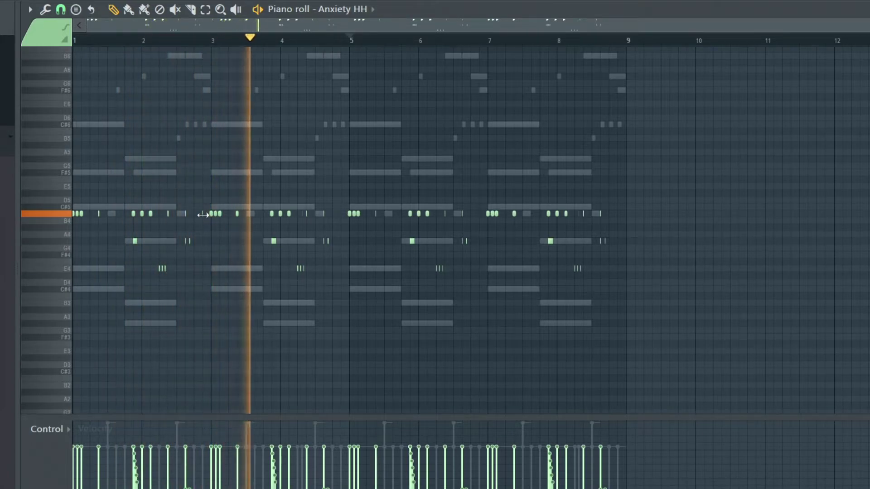
Add C5 hits on the 15th sixteenth of bars 4 and 6 in the Anxiety HH pattern
click(341, 214)
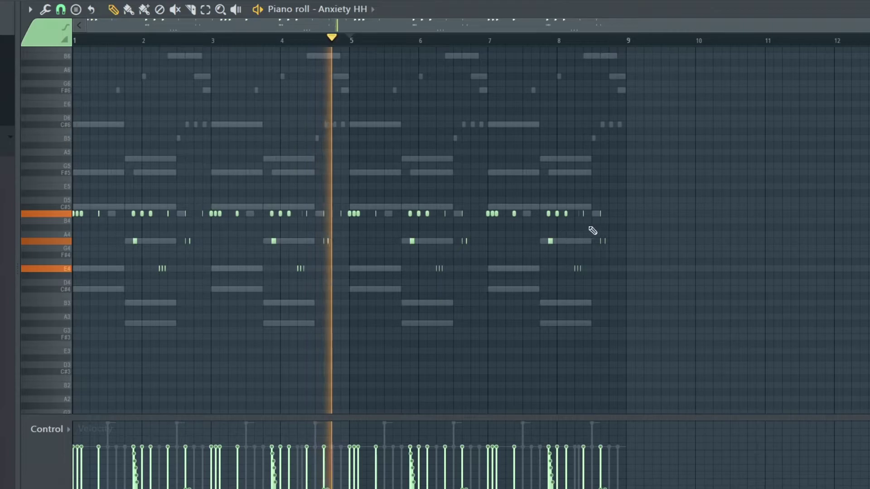
ctrl+scroll(476, 245, up, 3)
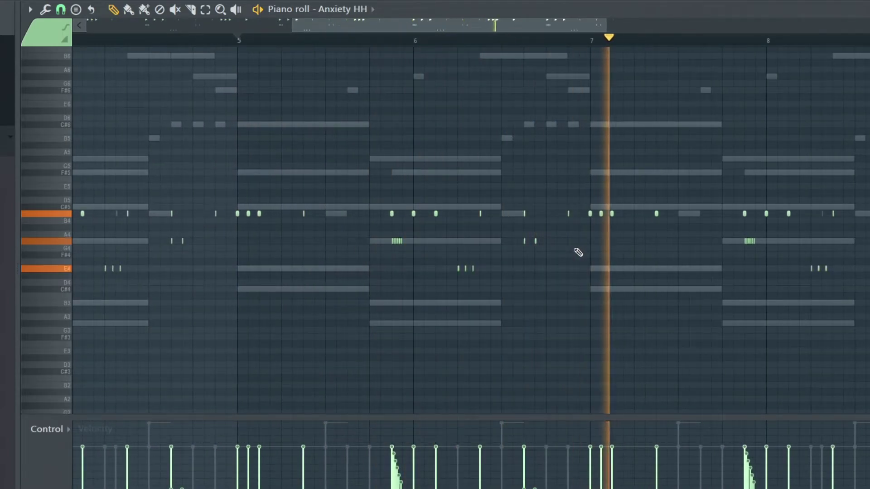
ctrl+scroll(566, 251, down, 3)
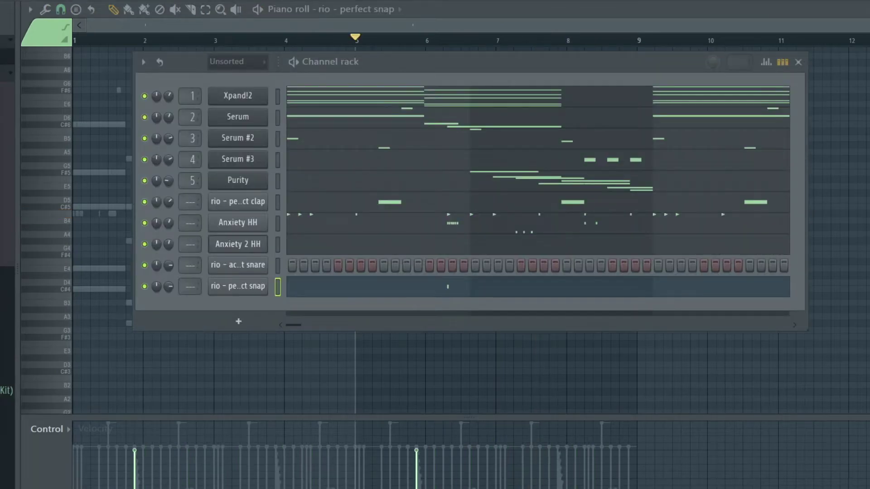
Add the Starter Trap Clap sample as a new channel and open its piano roll
drag(239, 304, 273, 317)
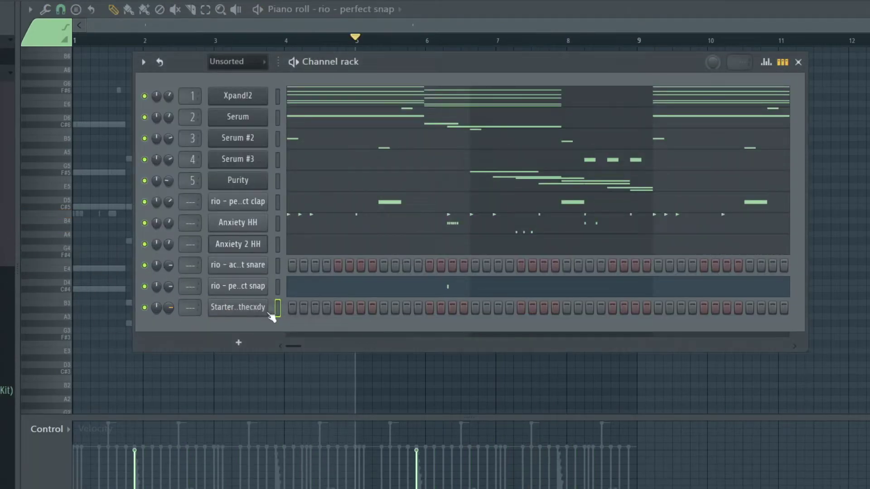
right_click(266, 308)
click(283, 304)
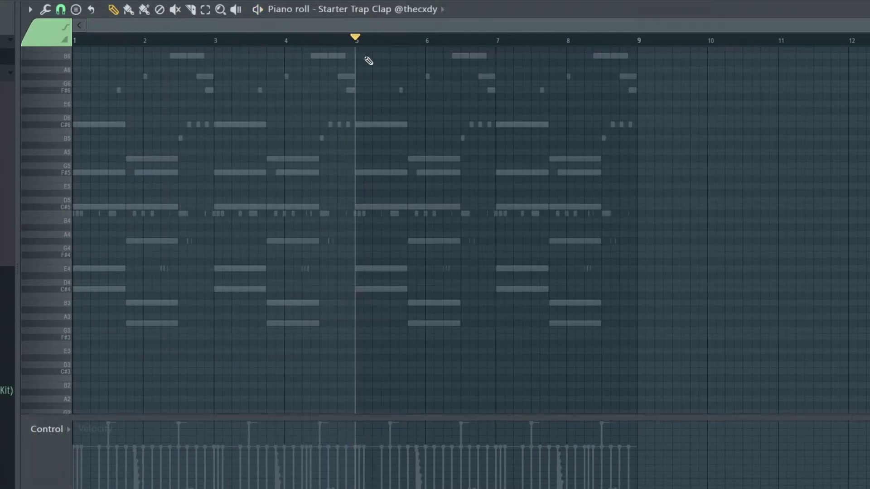
Place C5 clap hits on the 11th and 13th sixteenths of bar 2 and delete the trial hit on the seventh
scroll(159, 235, up, 5)
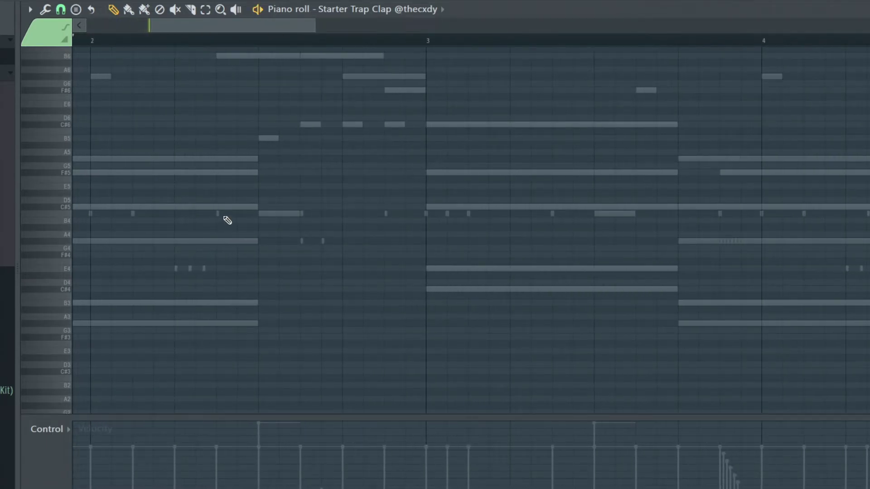
click(302, 213)
right_click(218, 214)
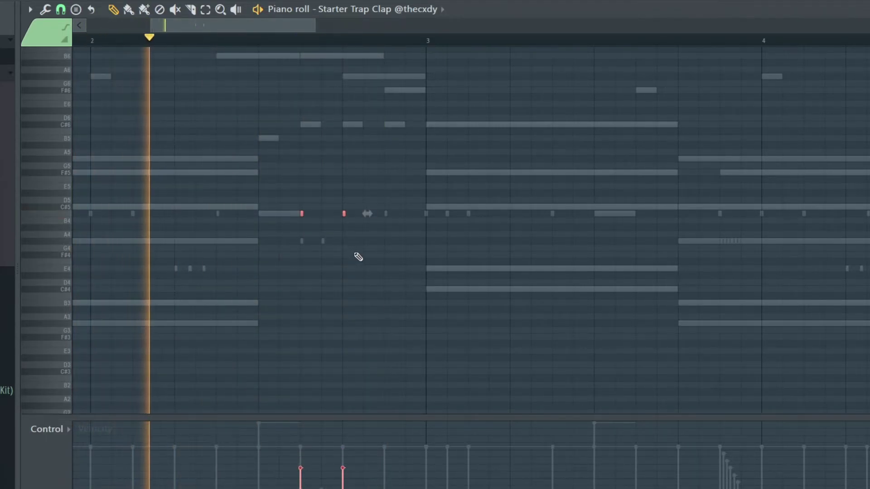
Place three Molly Snare hits on C5 at the 13th, 14th and 15th sixteenths of bar 4
scroll(344, 254, down, 3)
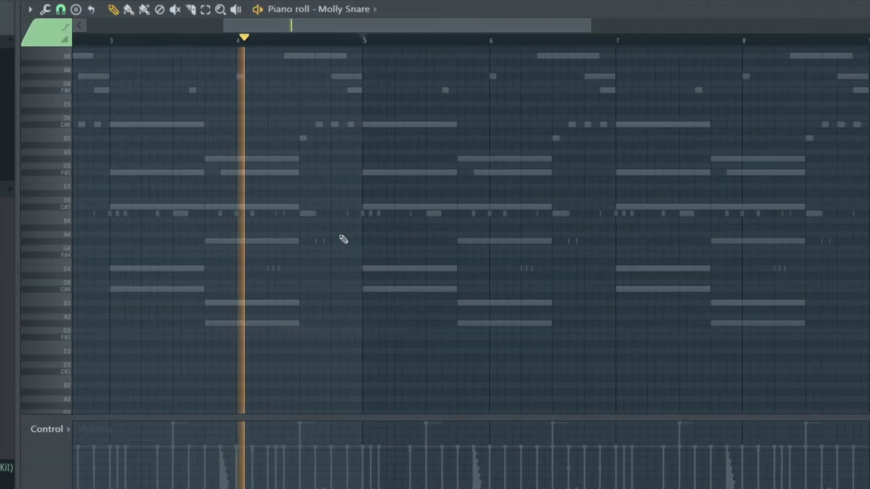
scroll(343, 235, up, 3)
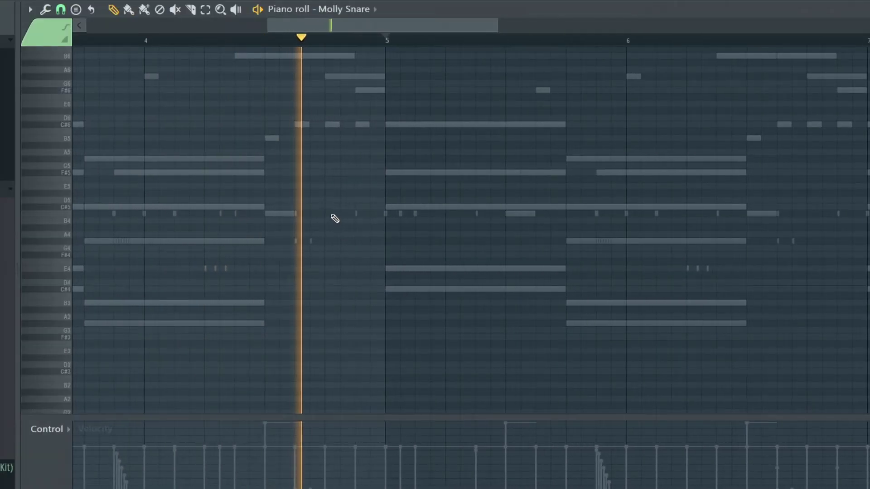
scroll(353, 221, up, 3)
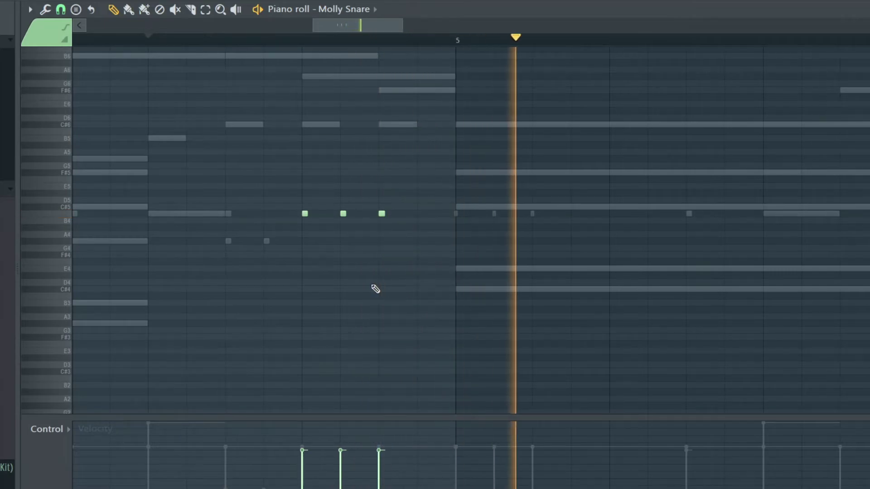
Repeat the four-bar Molly Snare pattern across bars 5–8 and clear the selection
scroll(375, 289, down, 4)
drag(355, 41, 74, 41)
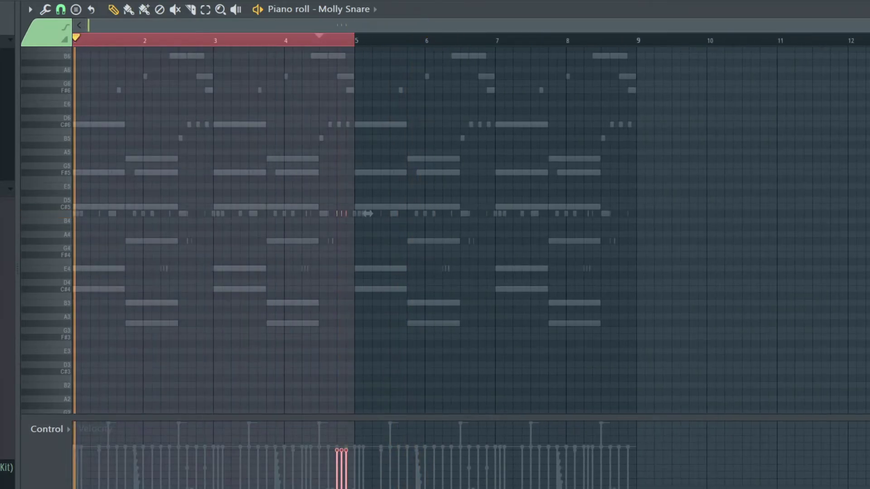
key(ctrl+b)
key(ctrl+d)
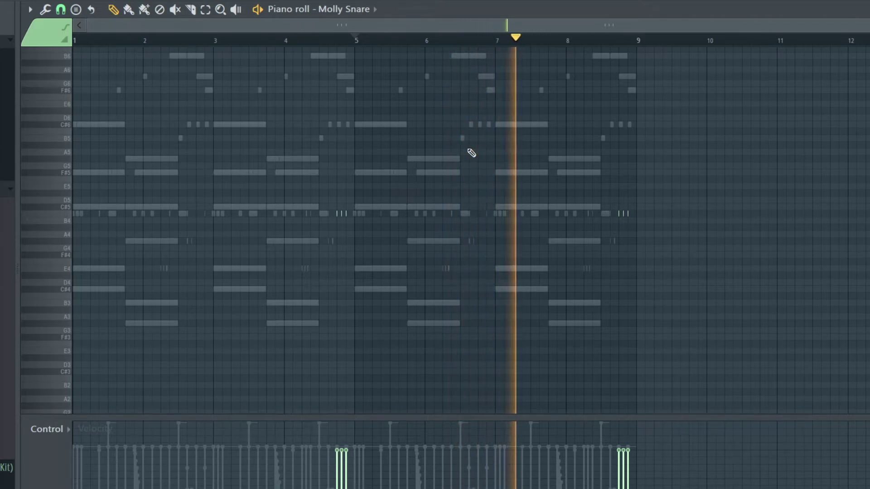
Program a quantized nm - audi 808 line on C#7 and G#6 across bars 1–4 and select those four bars
key(F6)
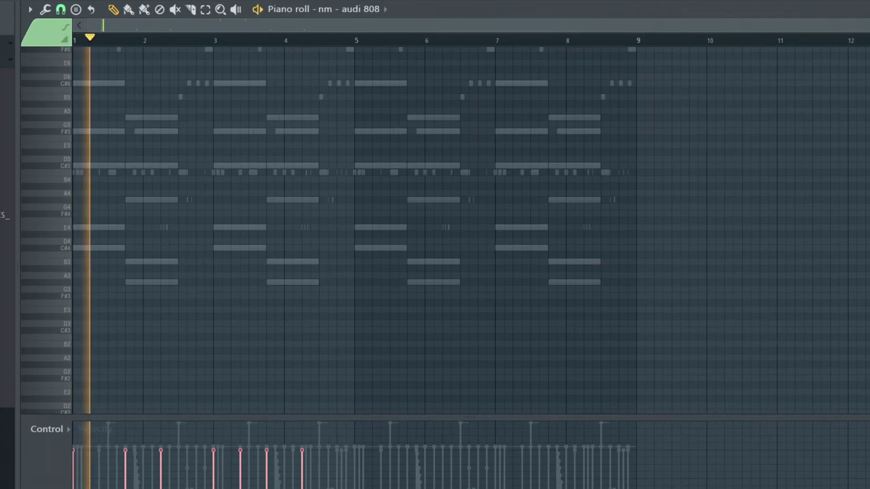
scroll(217, 259, up, 5)
key(ctrl+q)
key(ctrl+d)
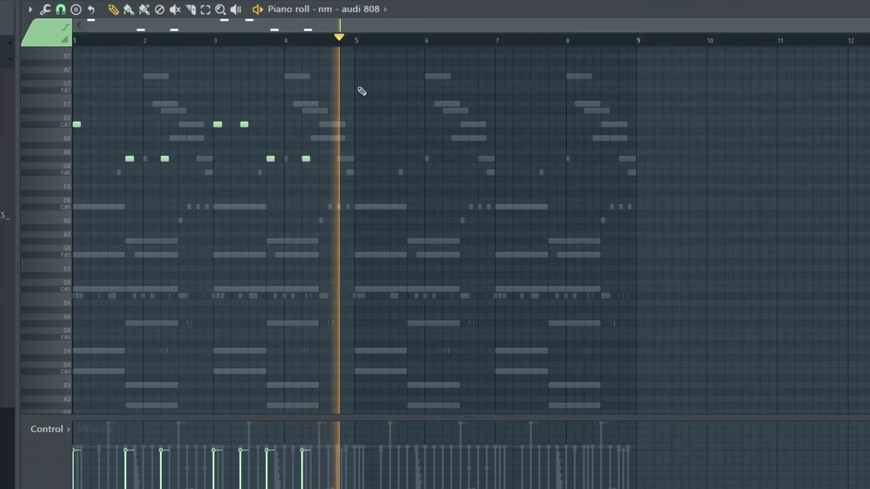
drag(360, 43, 74, 41)
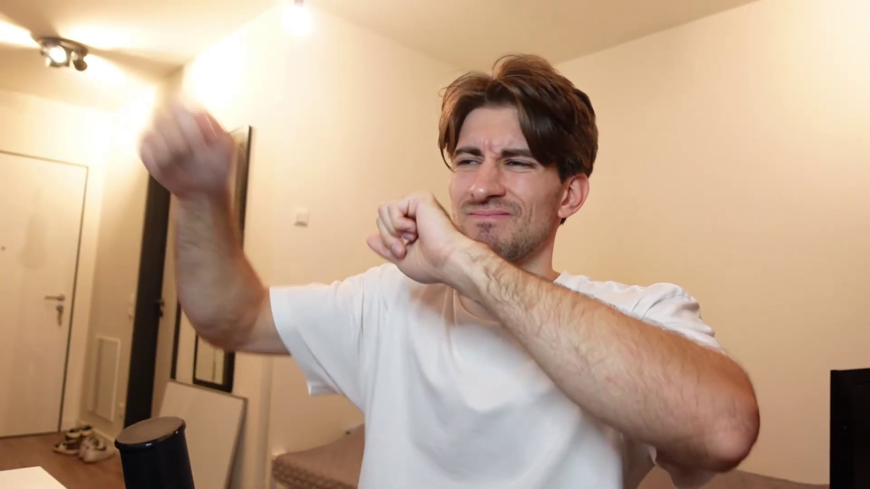